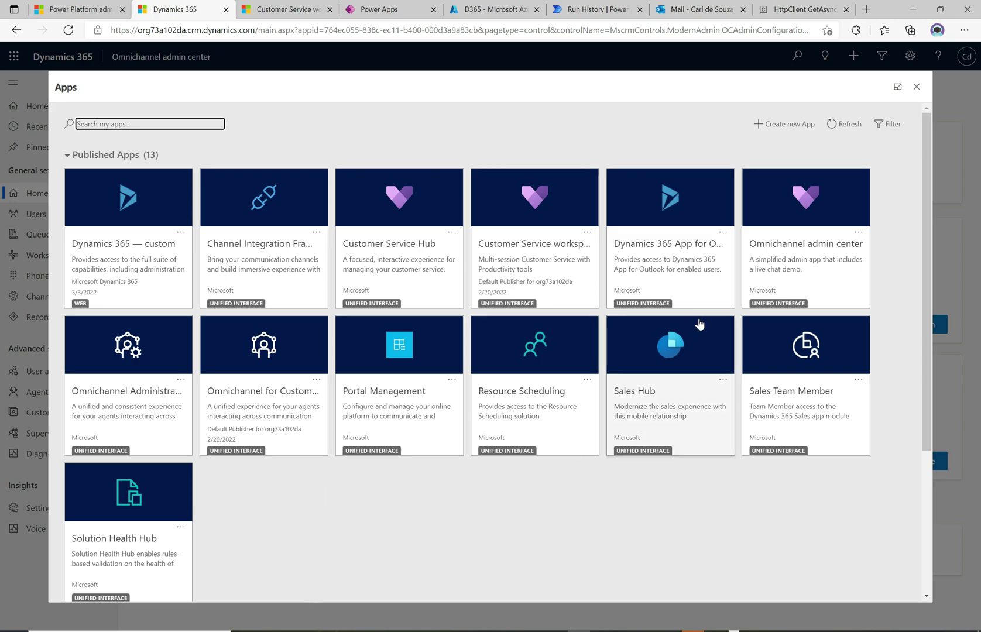
- Close the Apps list to return to the 'Welcome to Omnichannel for Customer Service' home page
left_click(917, 87)
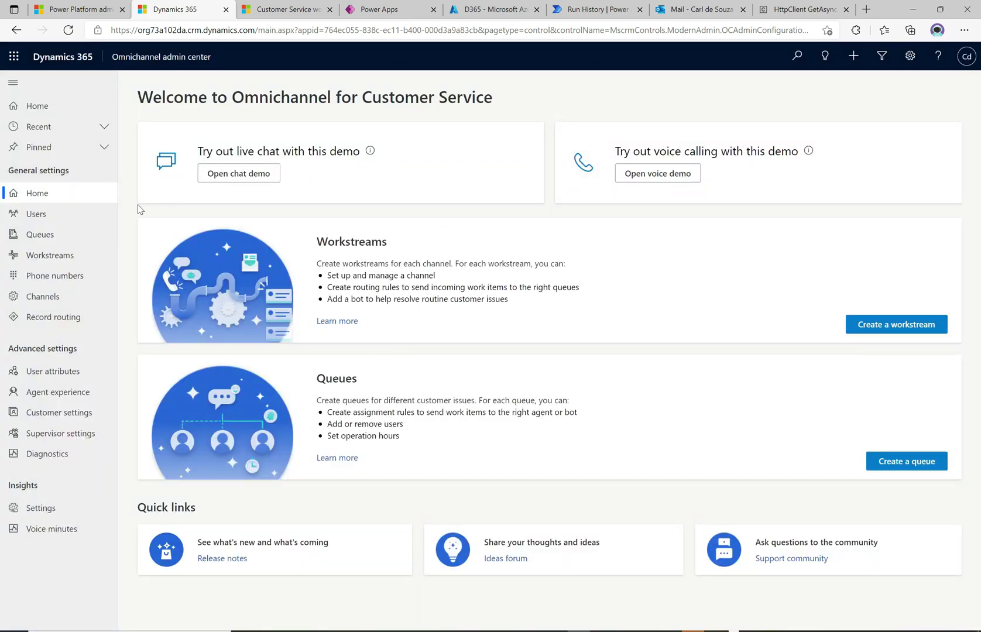
- Under Agent experience, set Personal quick replies to Yes and save the setting
left_click(73, 396)
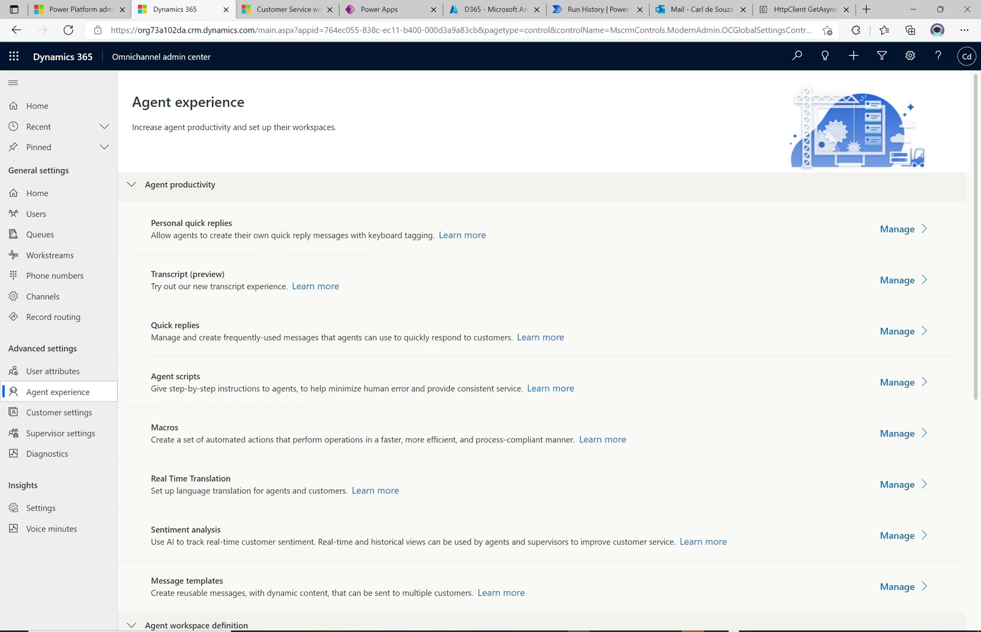
left_click(897, 233)
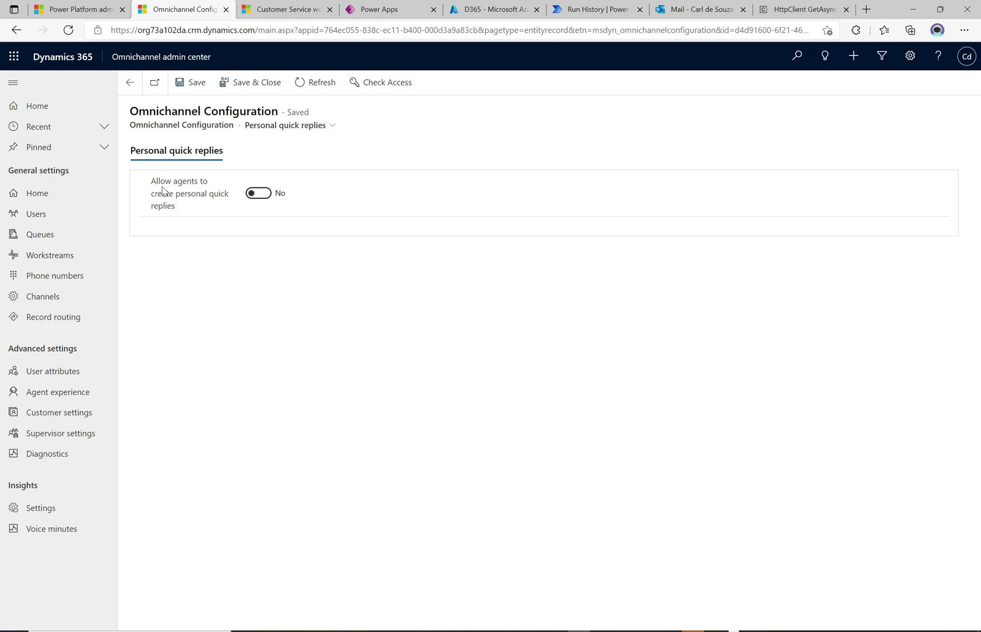
left_click(254, 195)
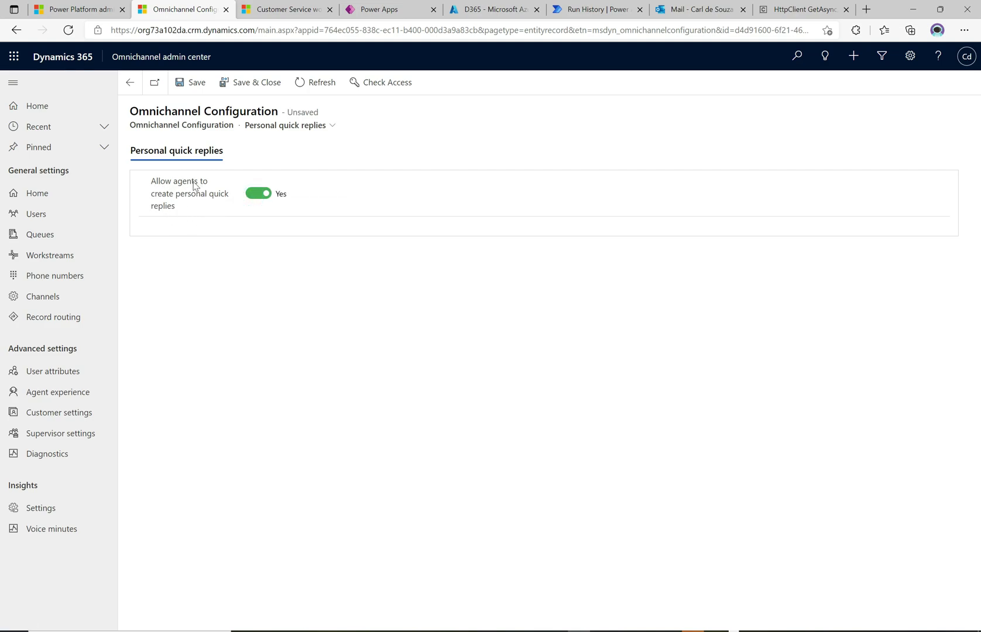
left_click(196, 84)
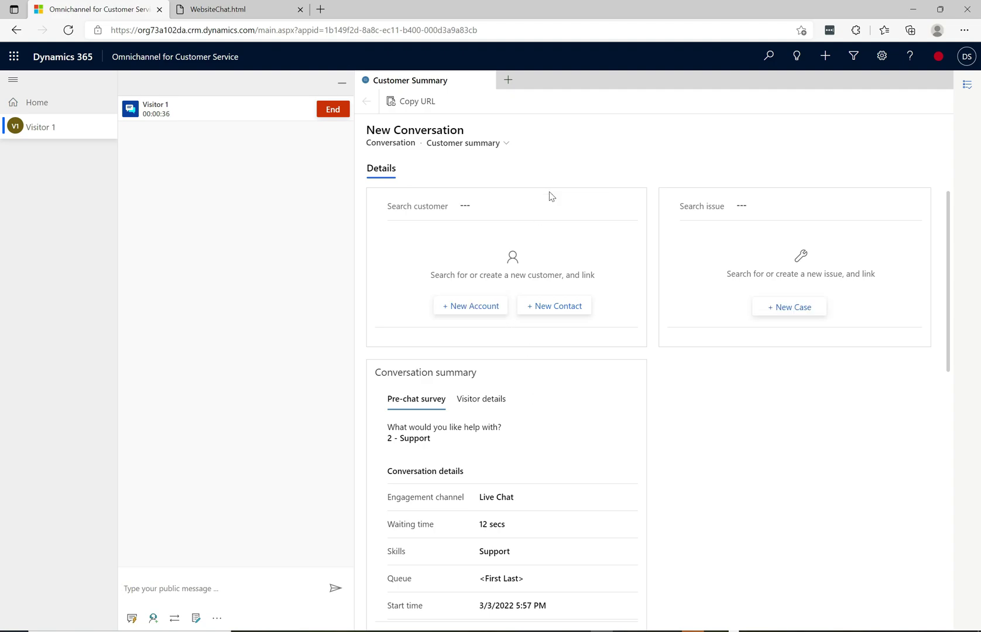
- Open Personalization in a new session tab and start a new personal quick reply
left_click(507, 82)
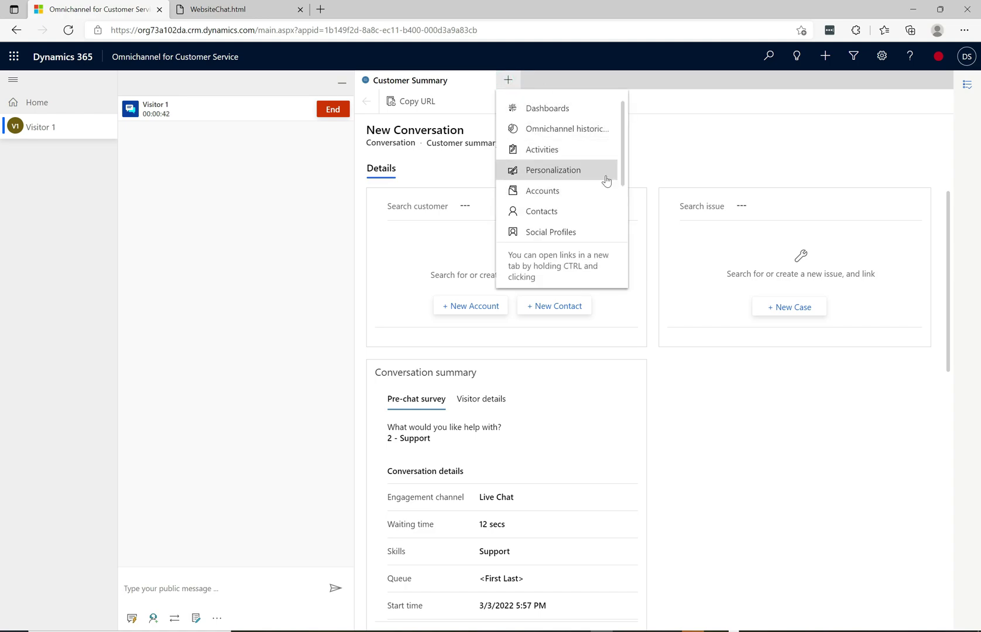
left_click(599, 177)
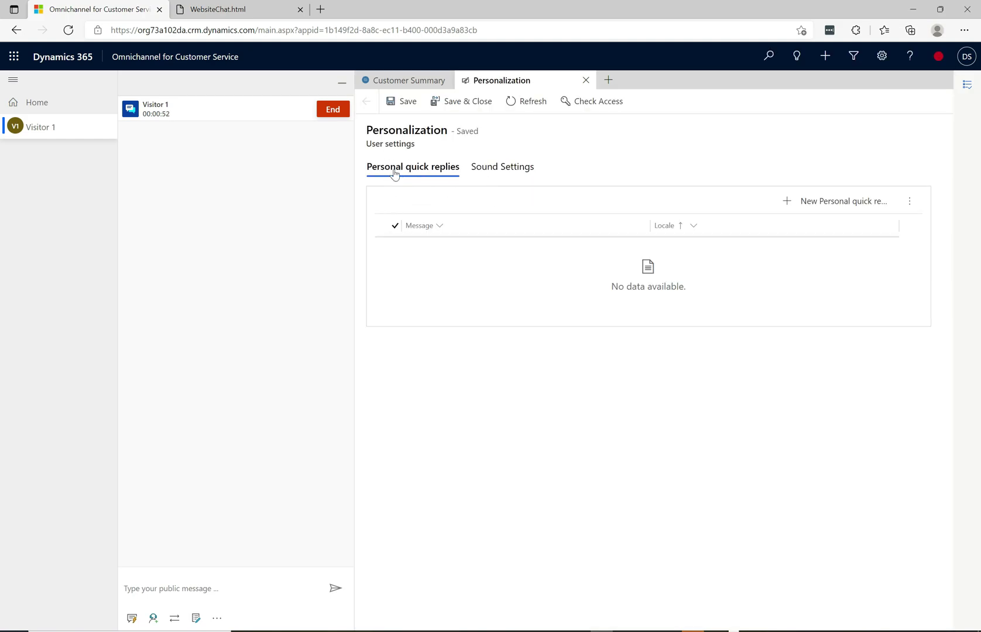
left_click(819, 210)
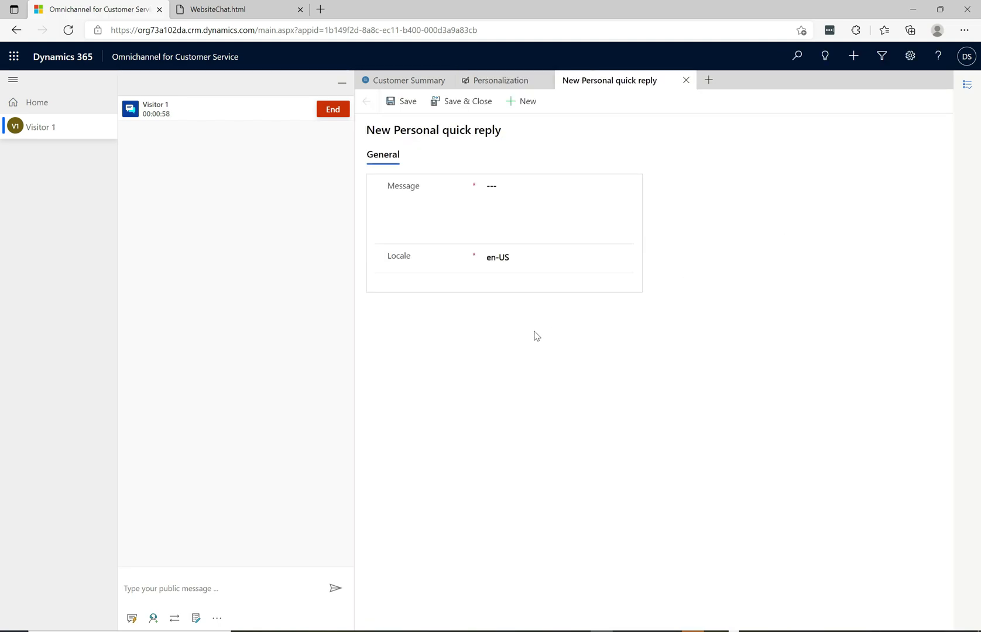
- Save an en-US personal quick reply with the message 'Hi there! How are you?'
left_click(492, 223)
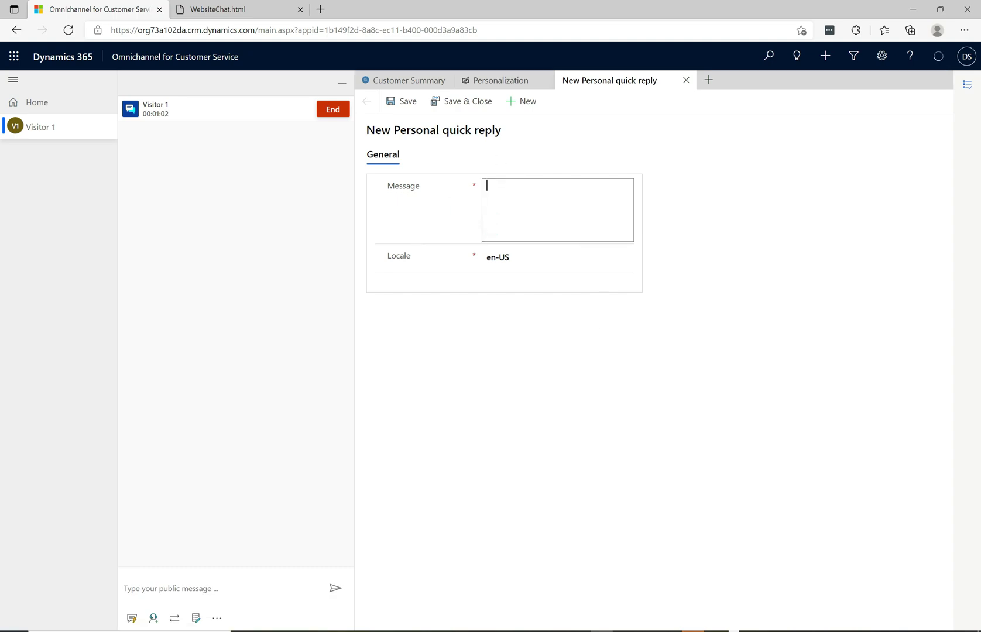
type("Hi there! How are you?")
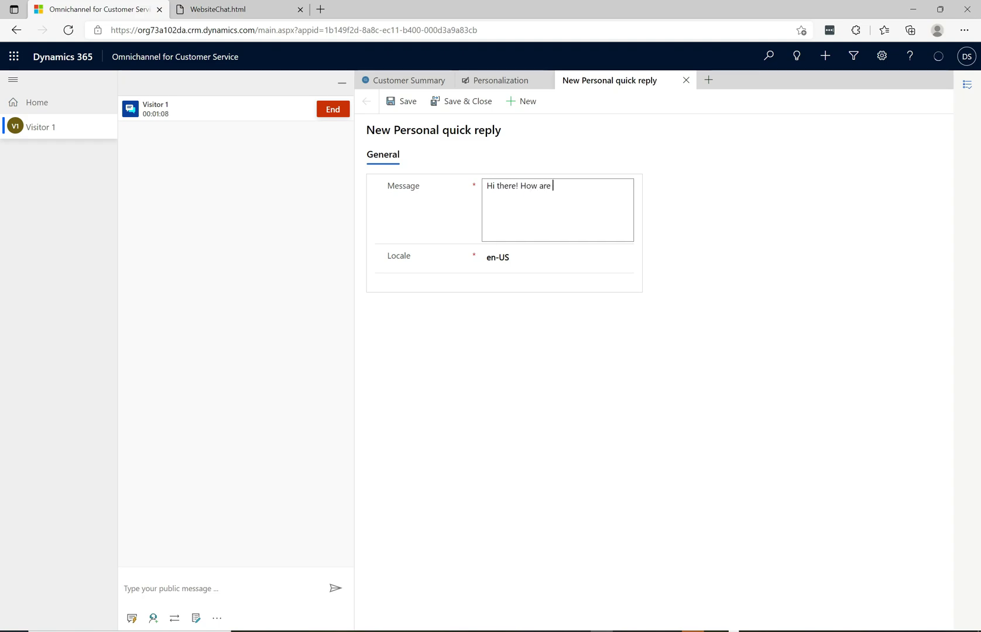
left_click(402, 101)
key("ctrl+Tab")
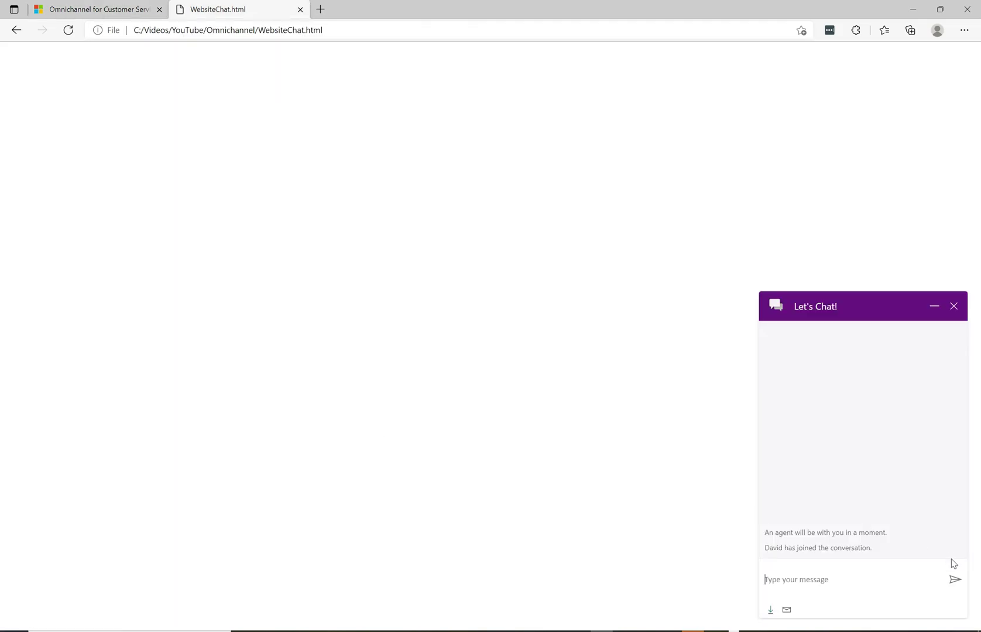
- As the customer, send 'Hi' from the website chat widget, then return to the agent workspace
left_click(873, 588)
type("Hi")
key("Return")
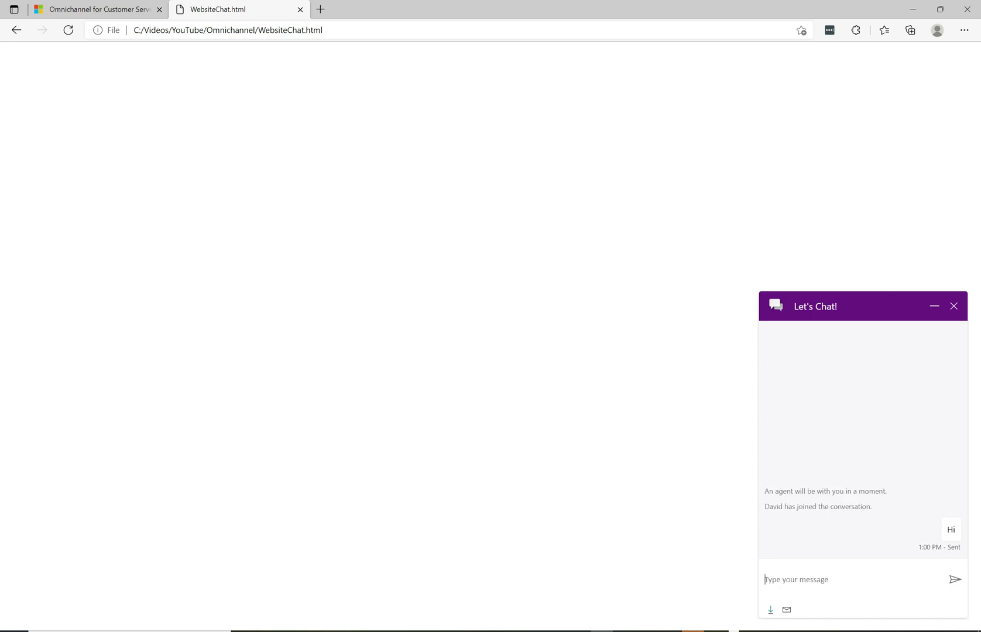
left_click(95, 12)
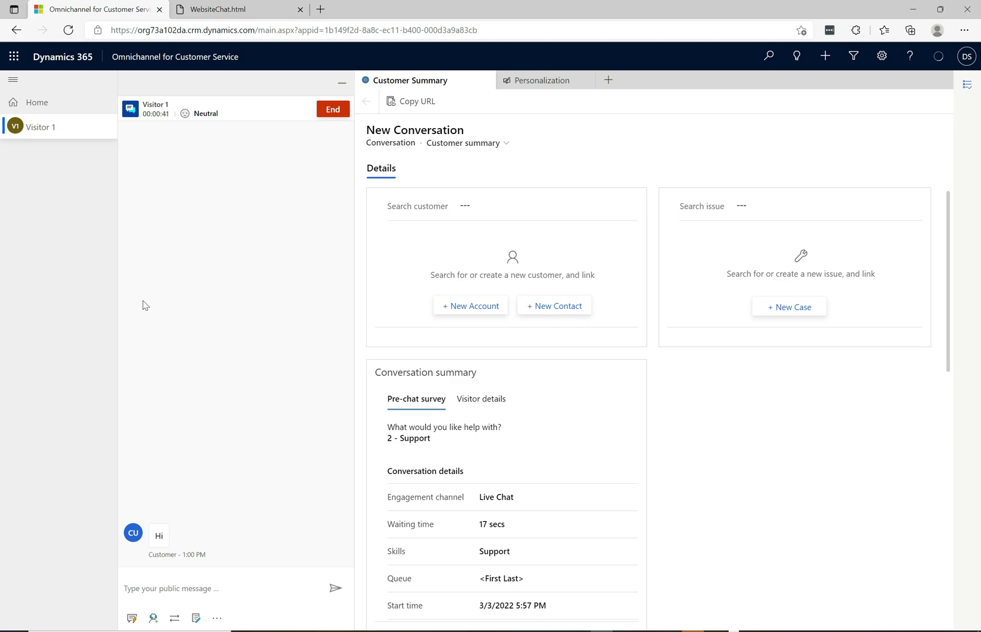
- Filter the quick replies list to personal replies and insert the saved greeting into the message
left_click(133, 619)
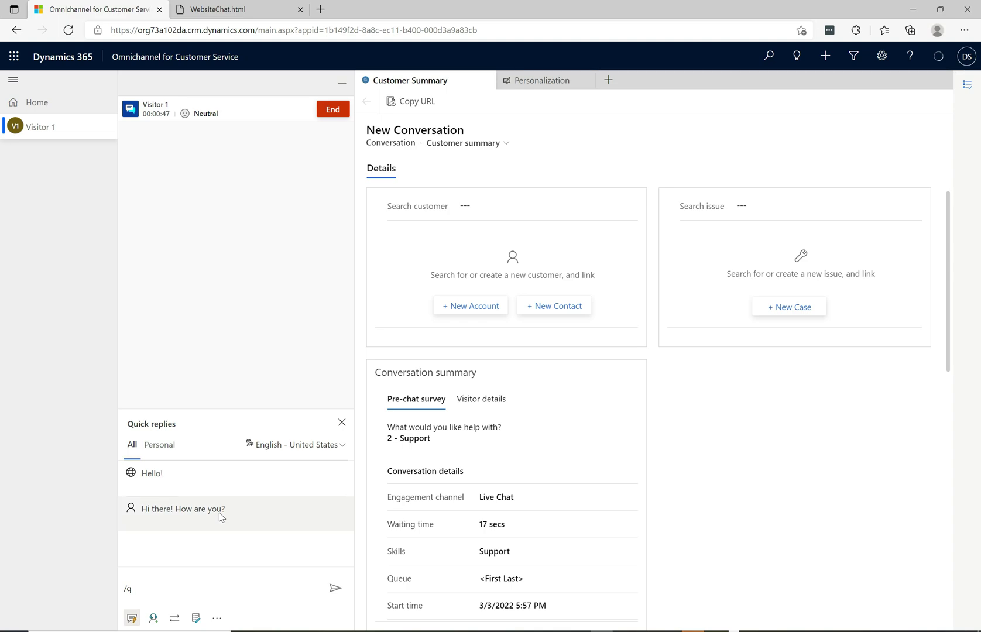
left_click(167, 445)
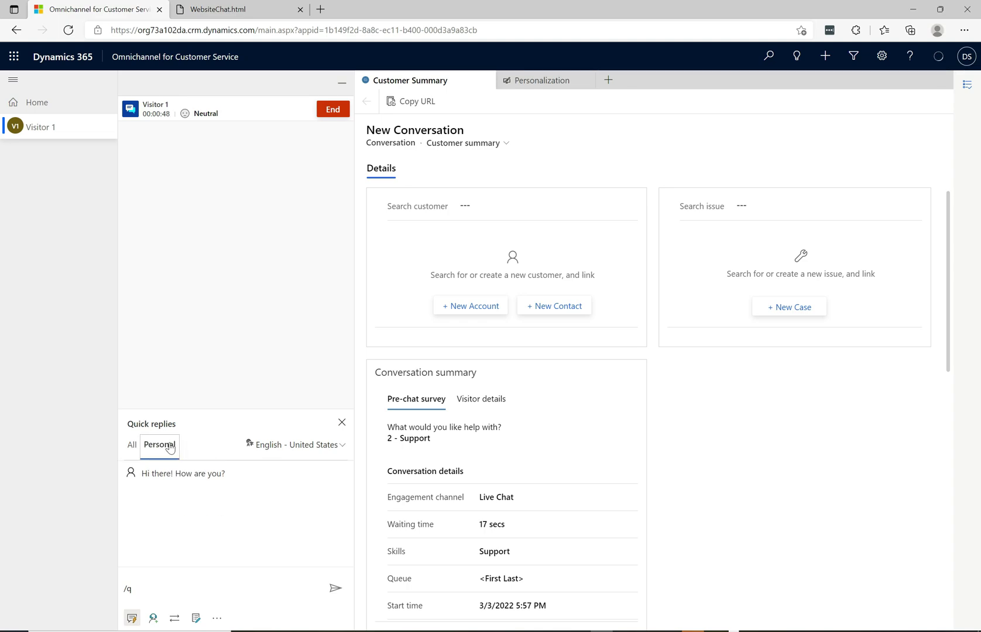
left_click(165, 492)
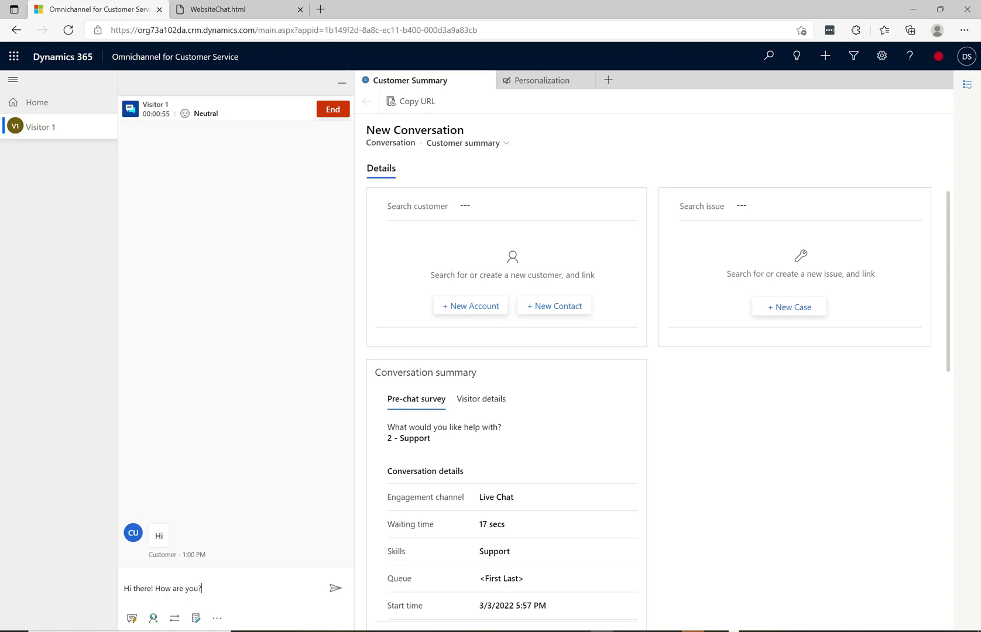
left_click(131, 619)
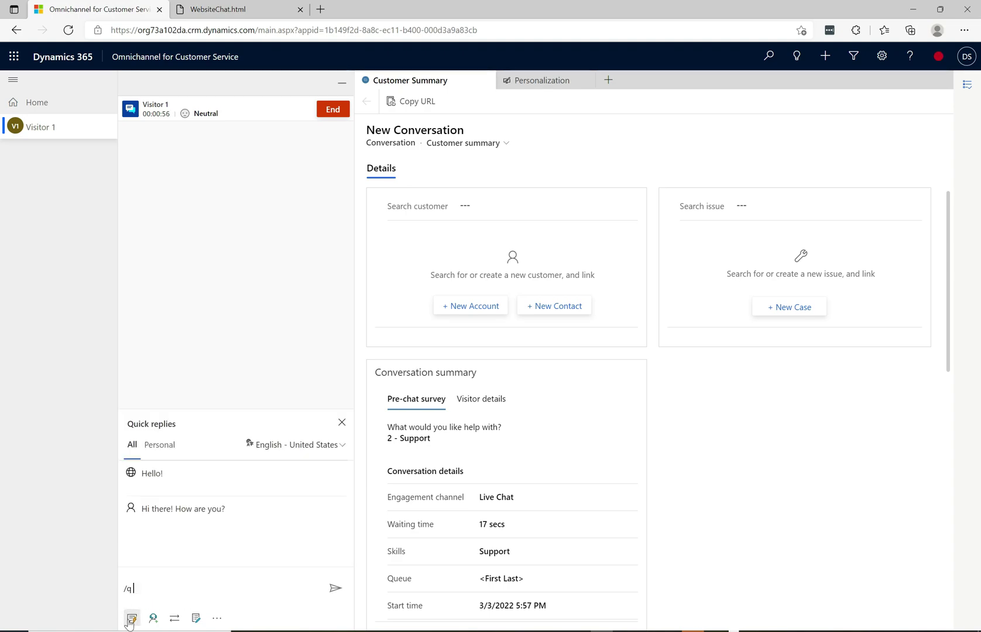
left_click(168, 445)
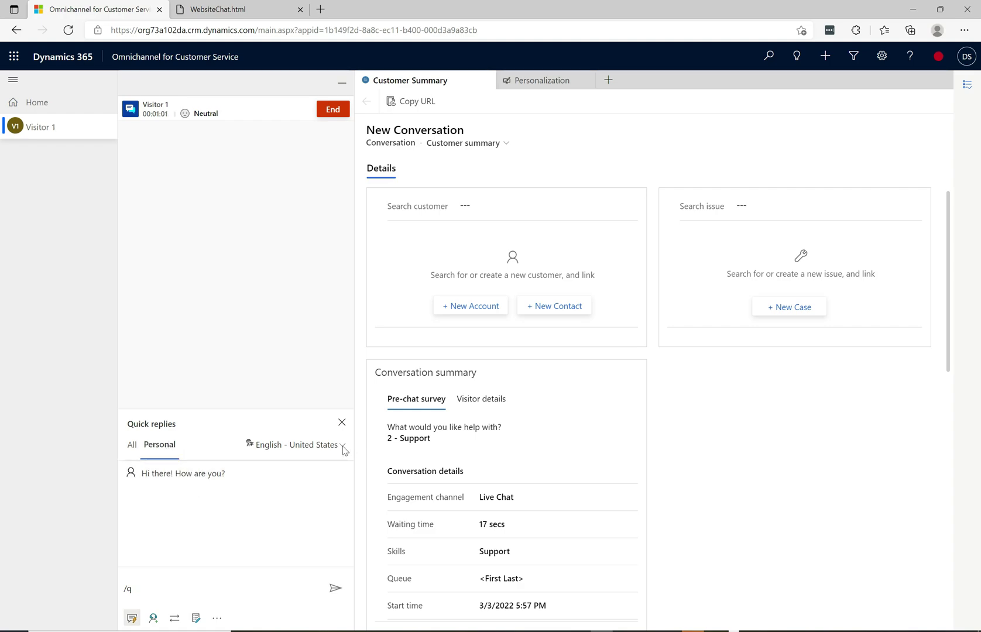
left_click(342, 422)
- Send 'Hi there! How are you?' to the customer, then list quick replies again with /q
left_click(132, 617)
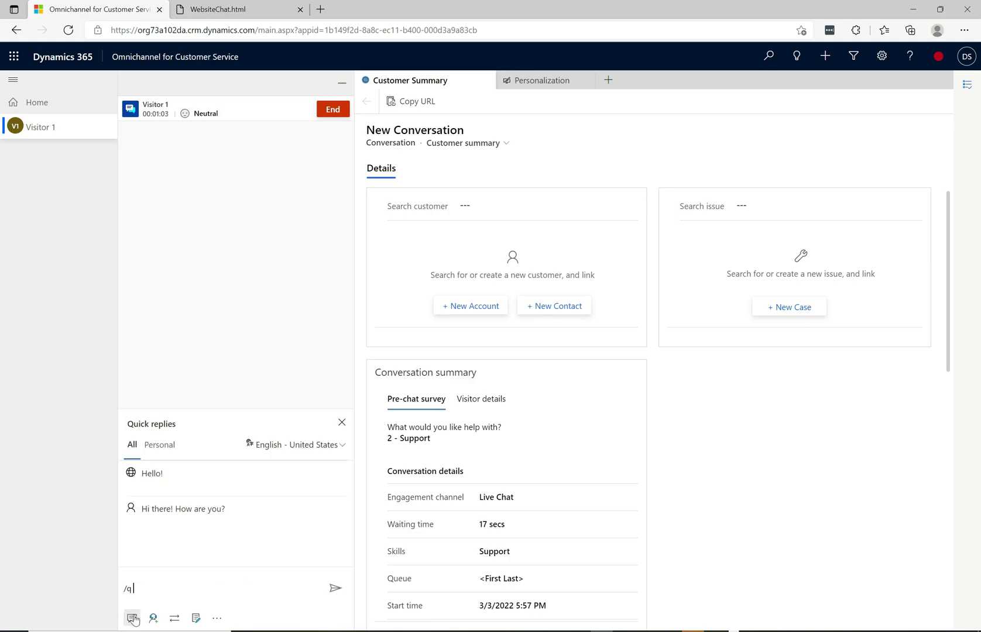
left_click(176, 508)
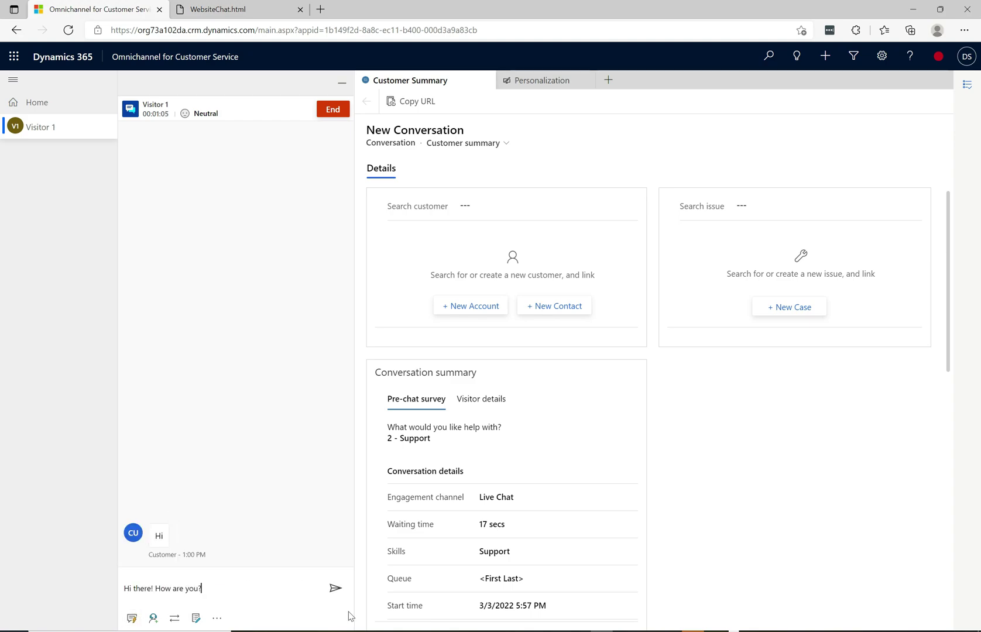
left_click(335, 589)
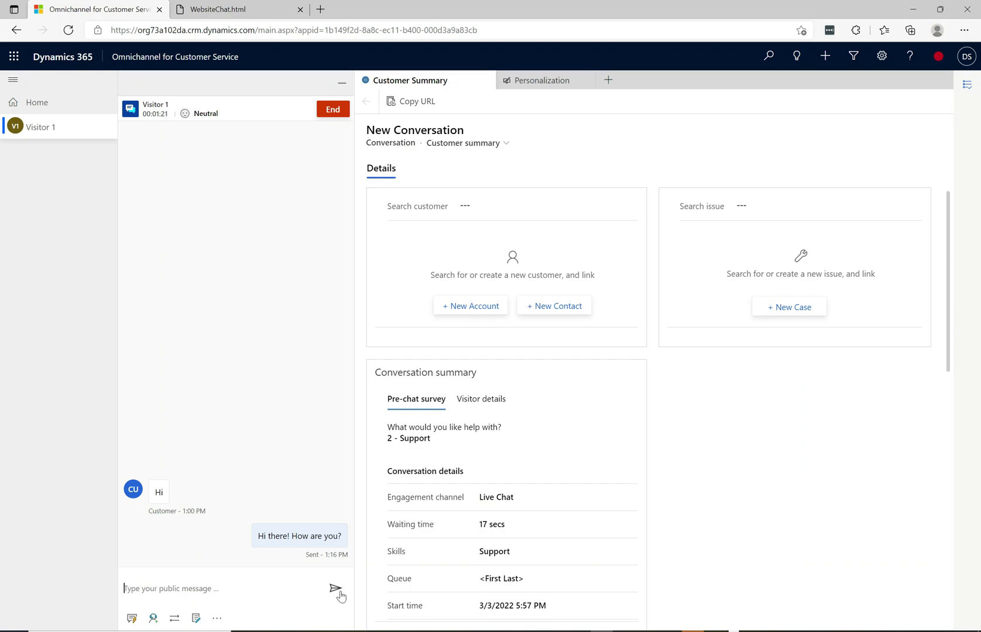
type("/q")
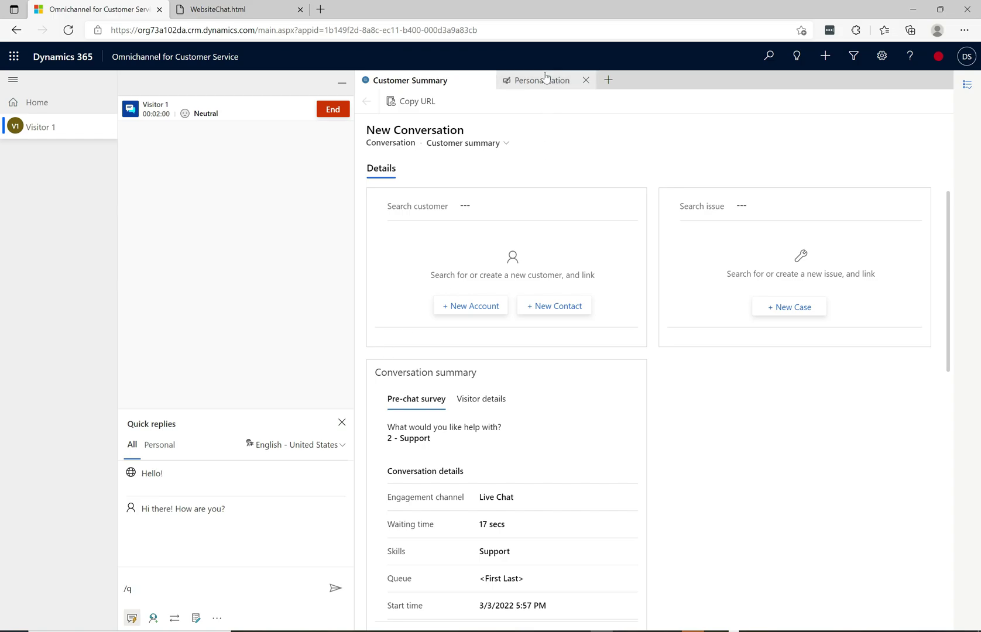
- Change the greeting quick reply to 'Hi there {FullName(Customer)}! How are you?' and save and close it
left_click(528, 78)
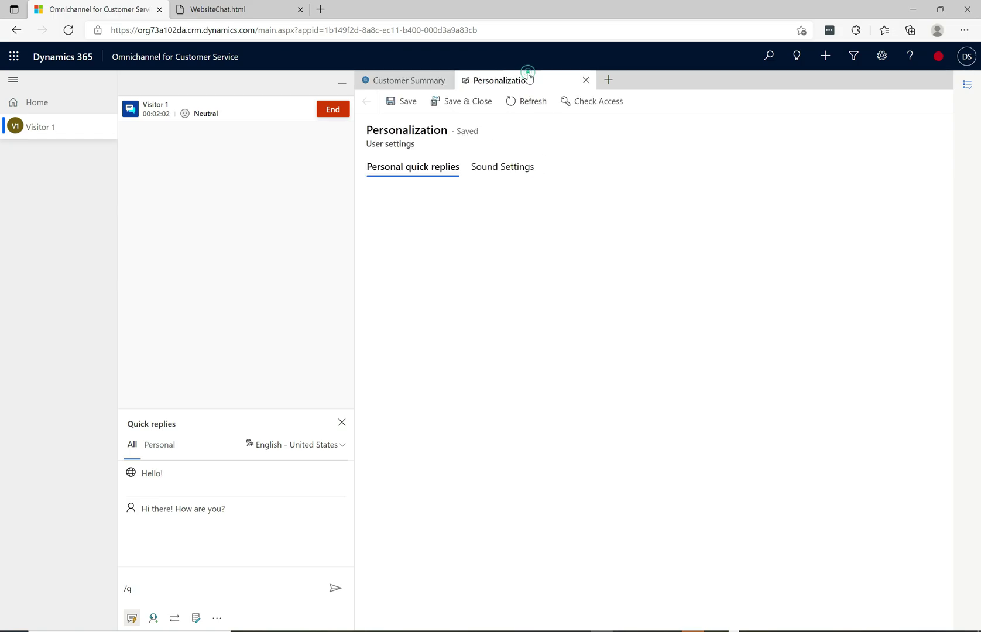
double_click(458, 250)
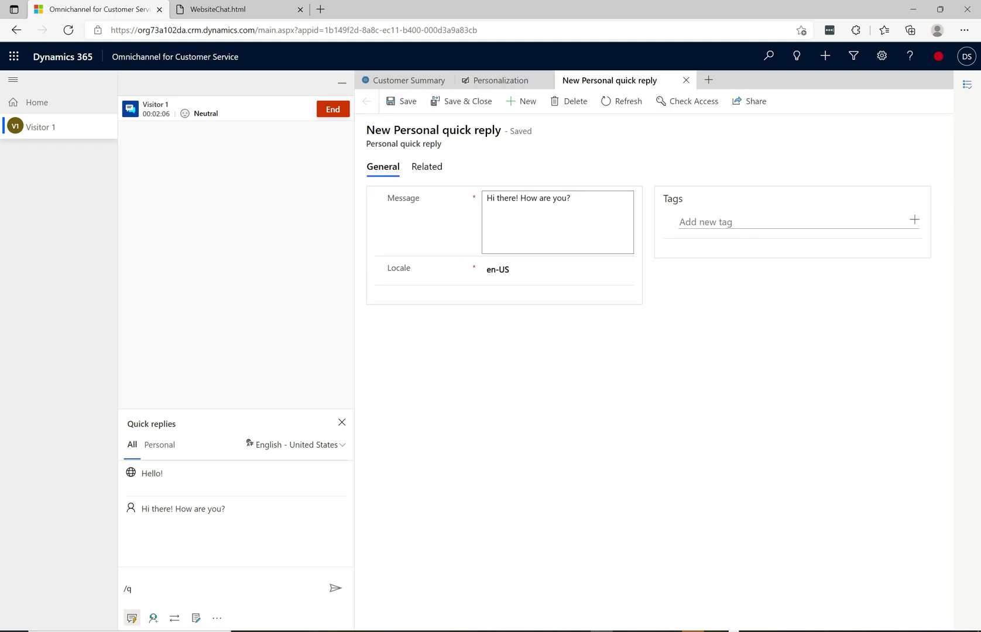
left_click(516, 199)
type("{")
type("FullName{Customer)}")
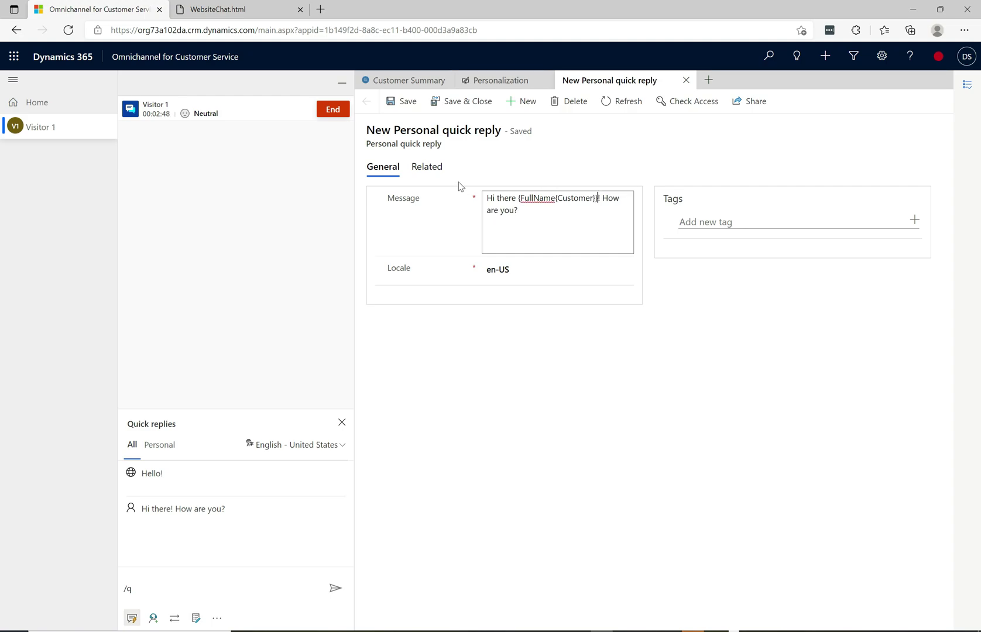
left_click(460, 104)
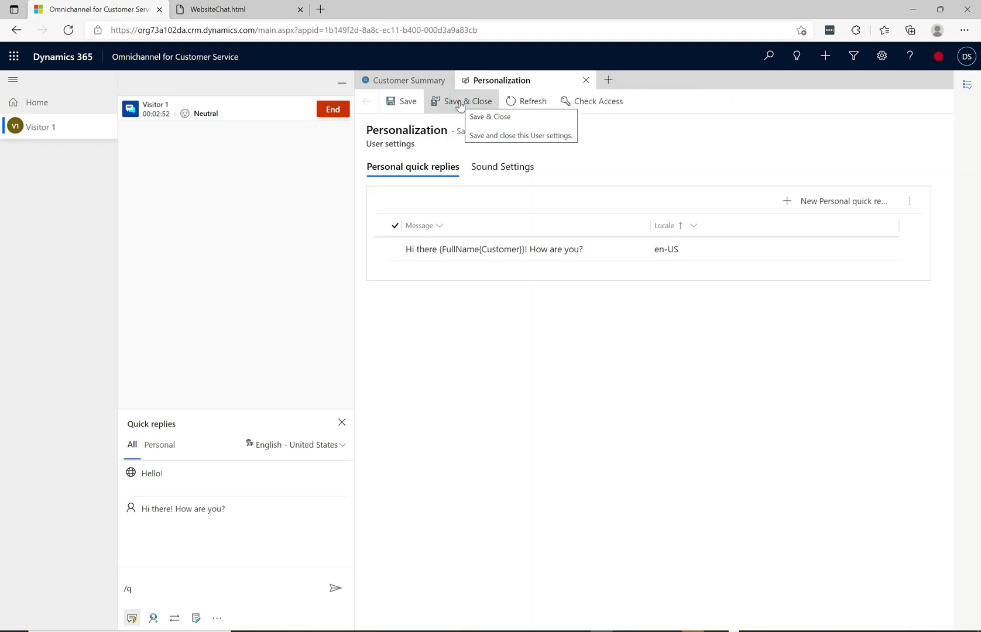
left_click(343, 424)
- Search for the customer's contact record and link it to the chat conversation
left_click(342, 422)
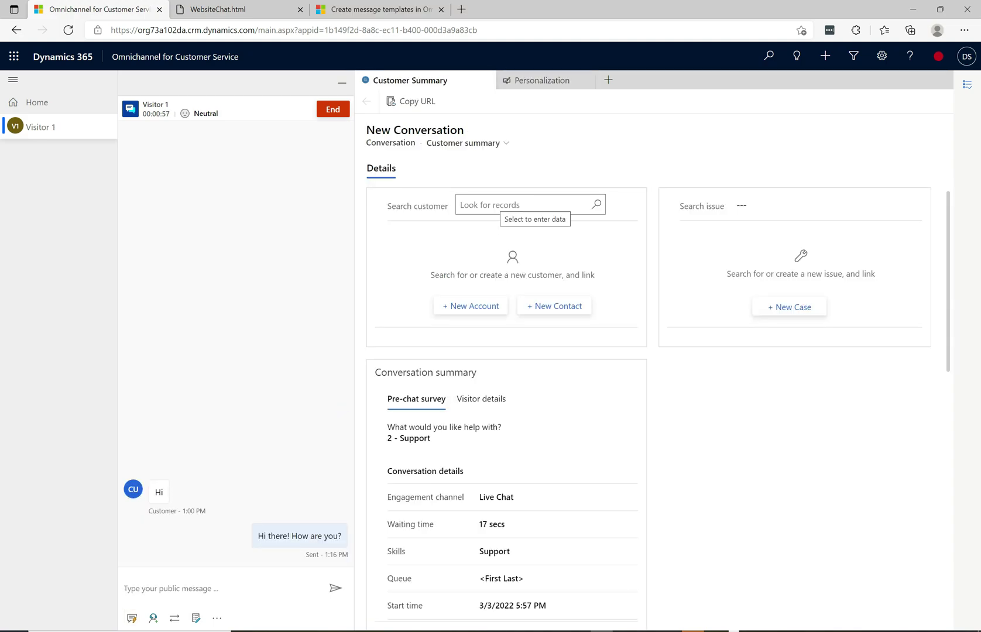
left_click(495, 204)
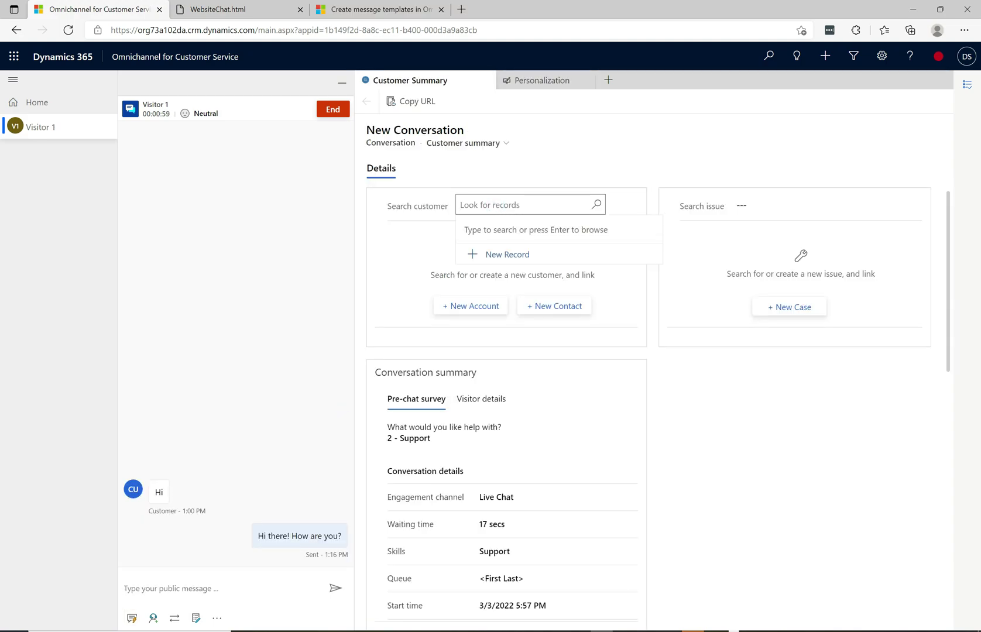
key("Return")
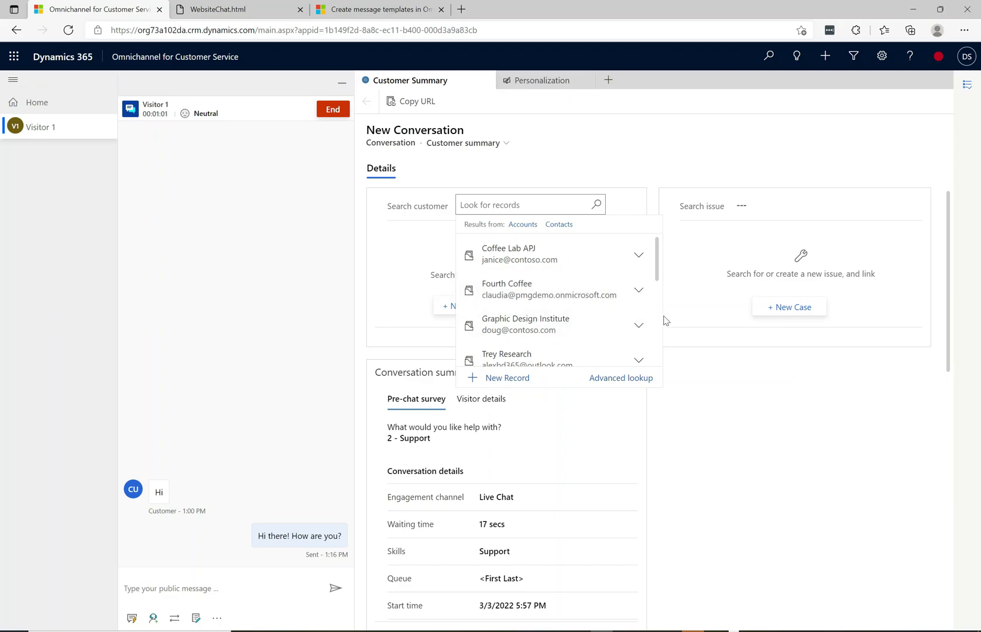
type("Clau")
left_click(563, 290)
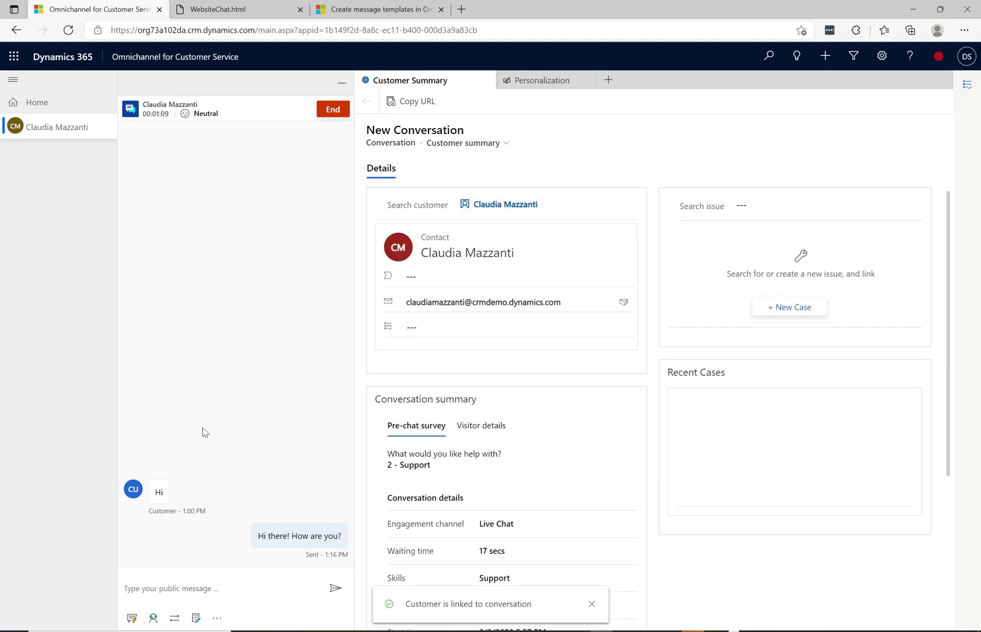
- Insert the FullName quick reply and send the greeting with the customer's full name filled in
left_click(132, 618)
left_click(236, 508)
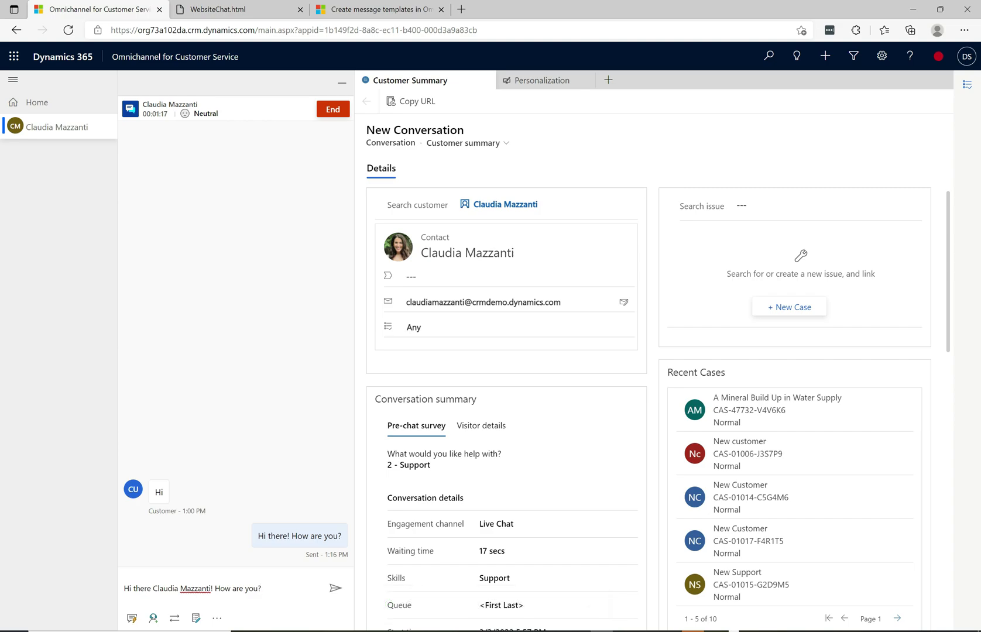
left_click_drag(261, 588, 103, 583)
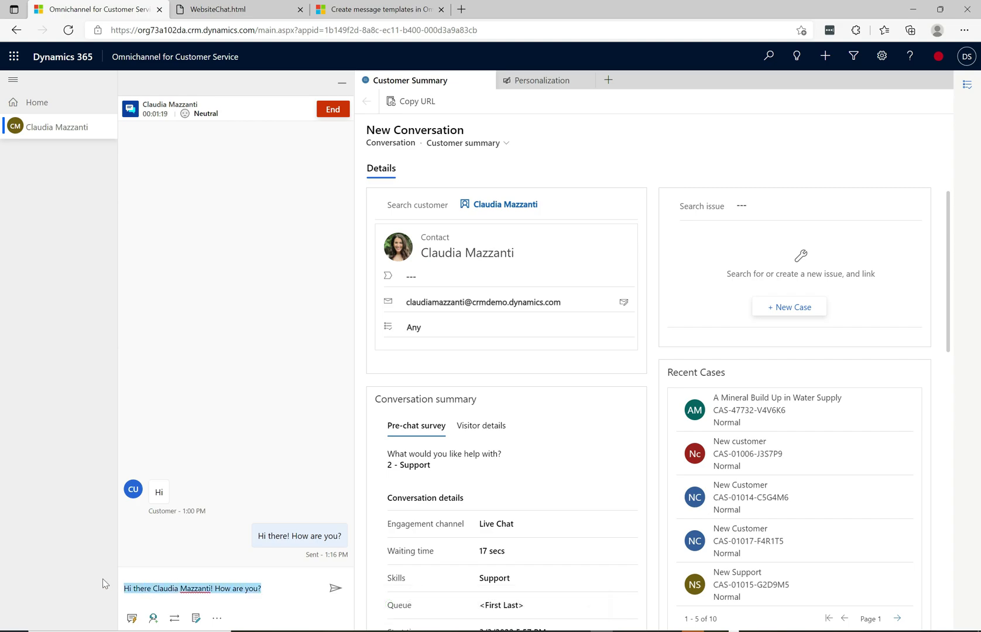
key("BackSpace")
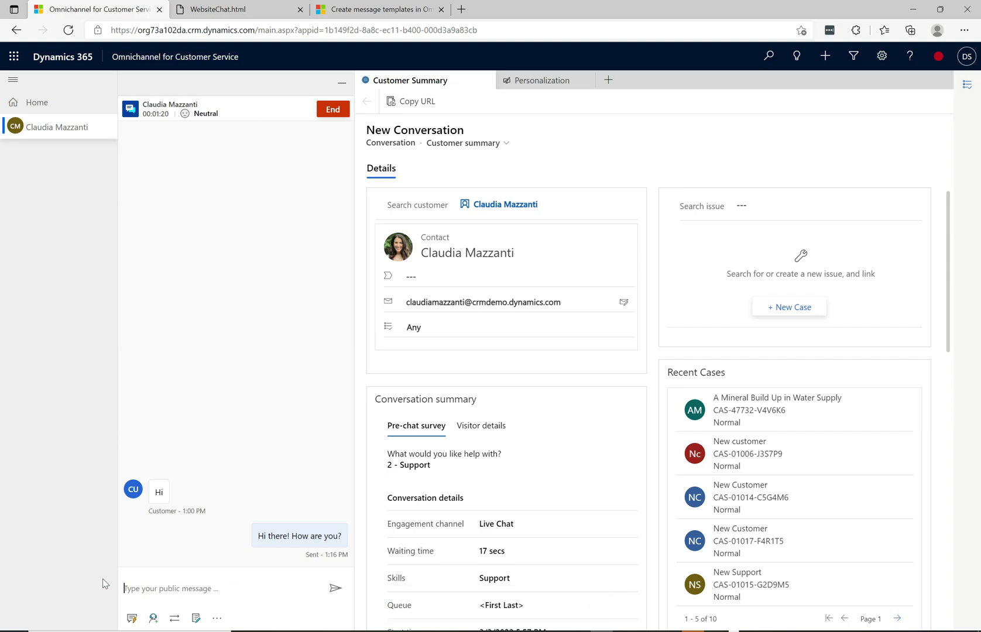
left_click(132, 618)
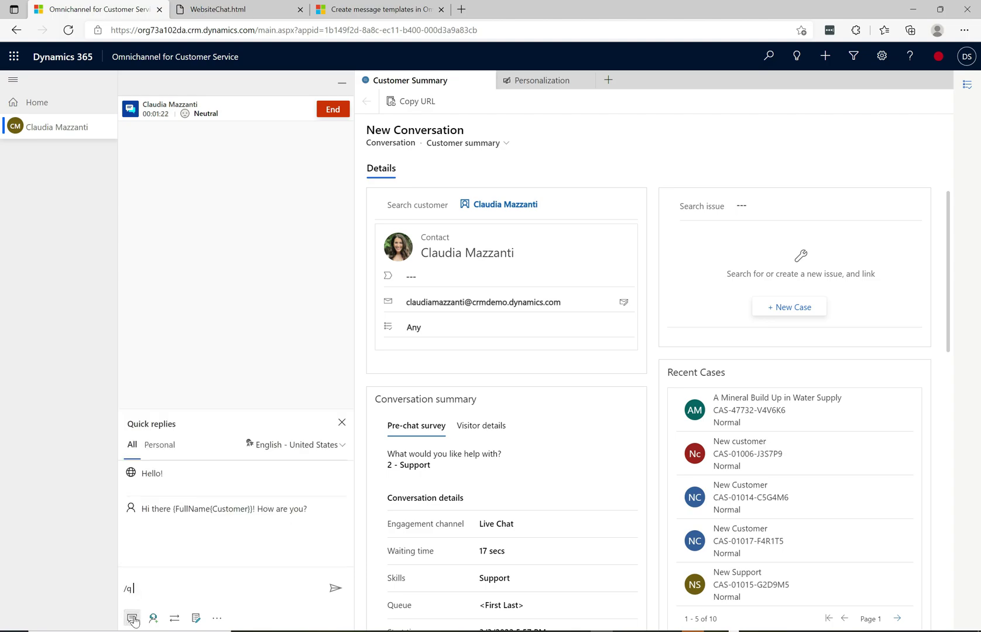
left_click(204, 520)
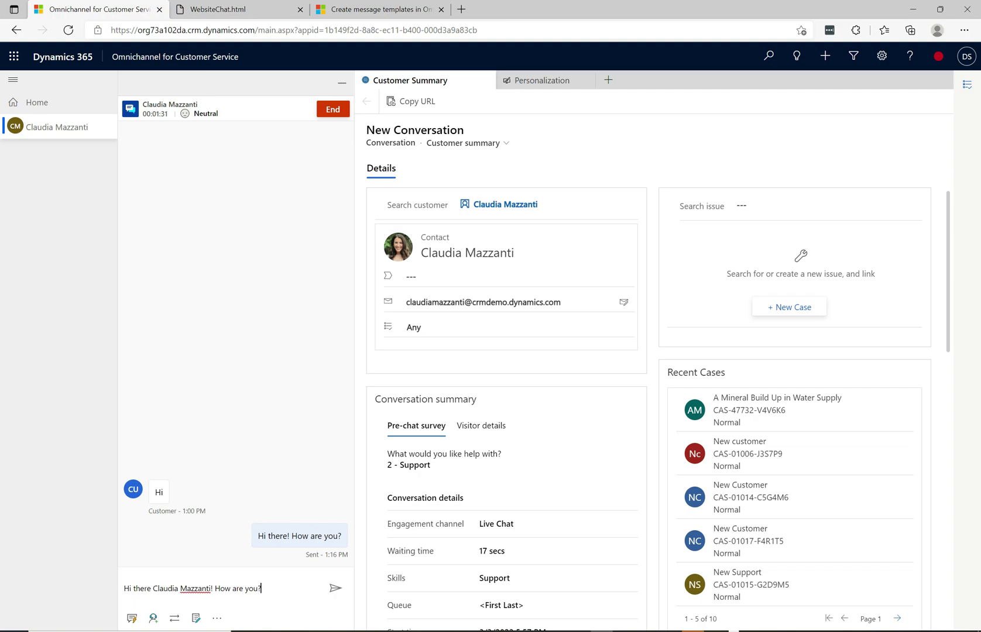
left_click_drag(153, 588, 212, 589)
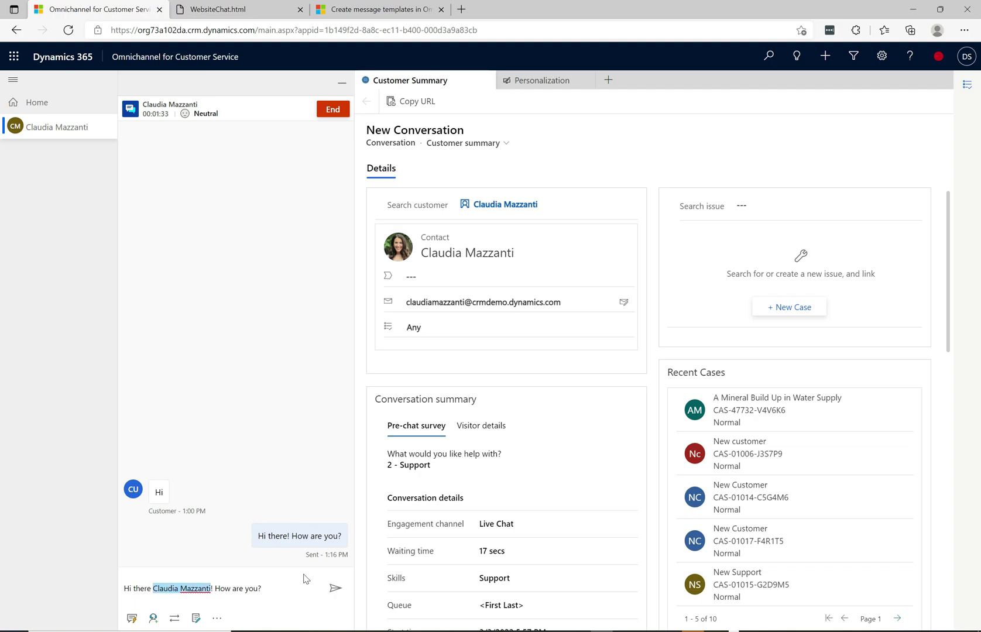
key("End")
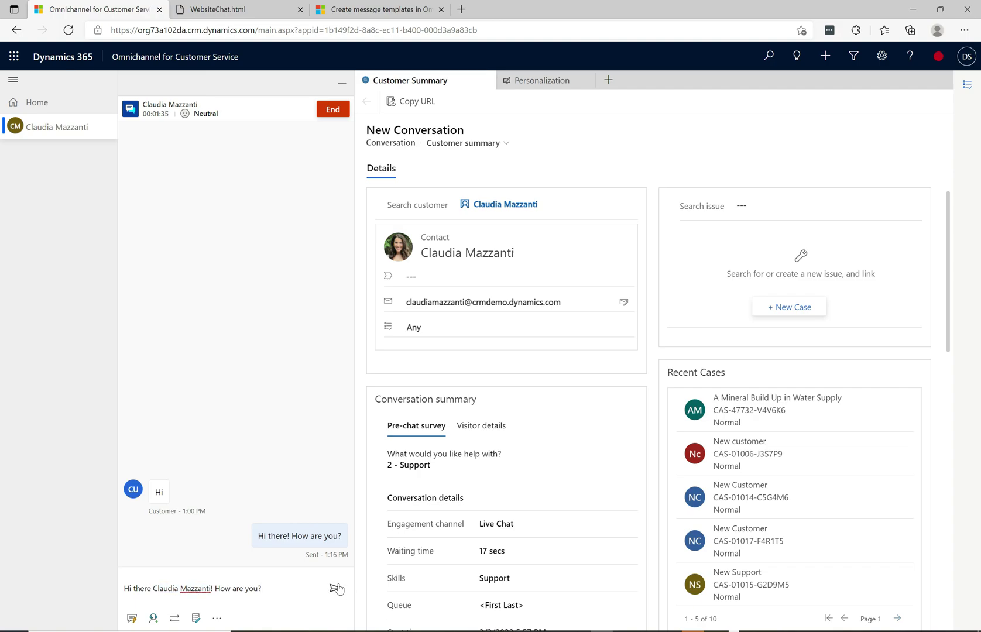
left_click(336, 588)
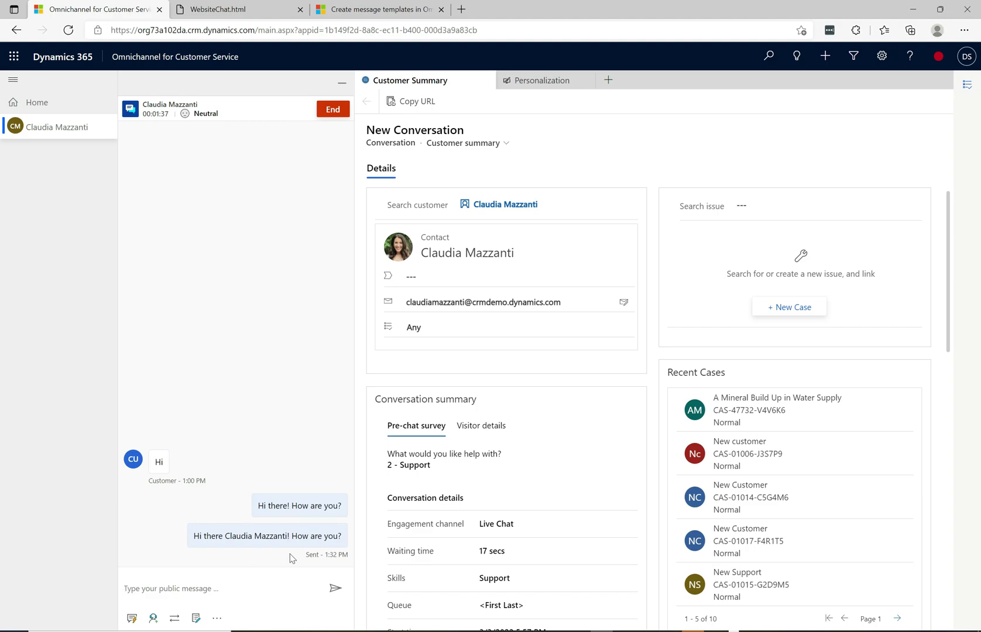